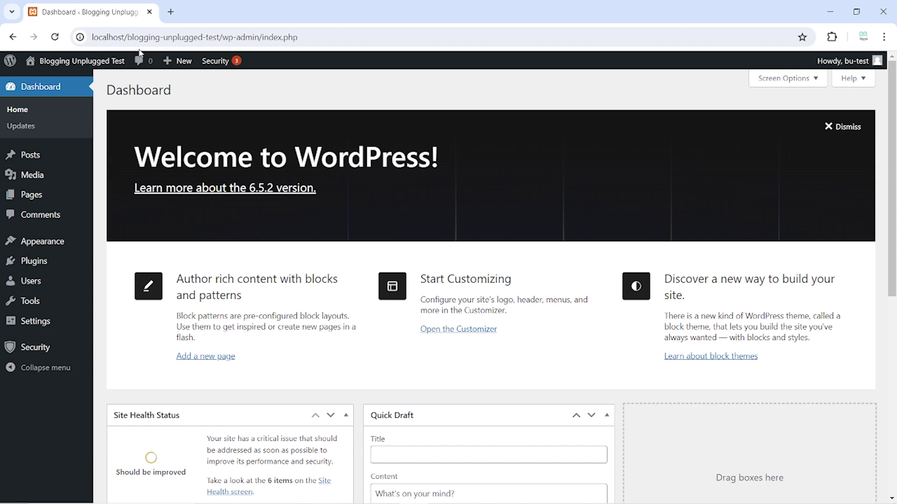
# Copy the site's base localhost address from the dashboard's address bar.
pyautogui.click(221, 37)
pyautogui.moveTo(220, 37); pyautogui.dragTo(92, 37)
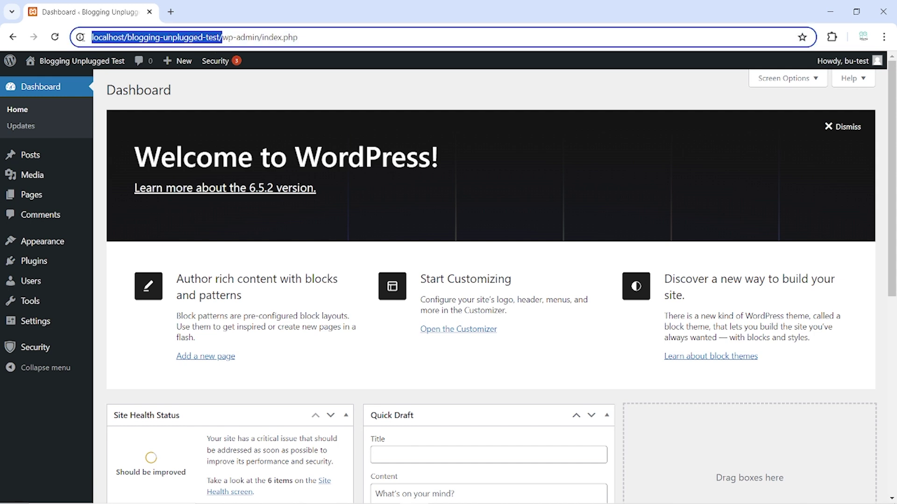
pyautogui.rightClick(146, 41)
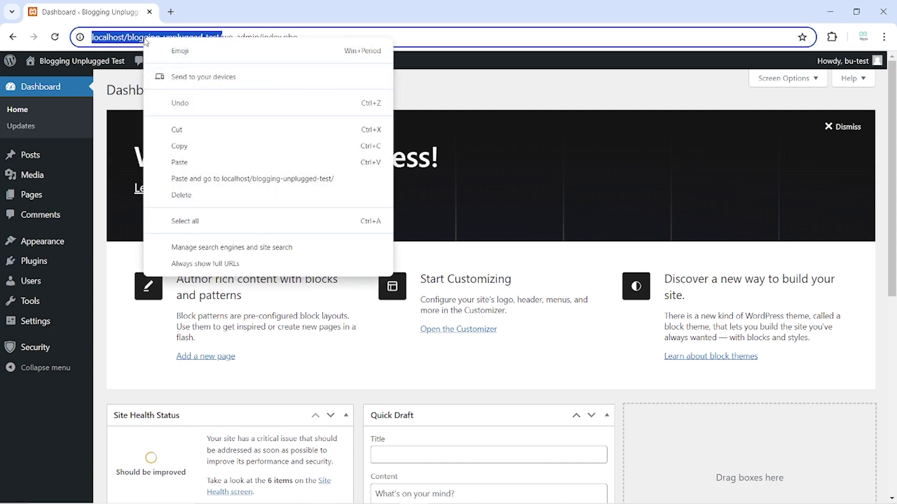
pyautogui.click(190, 143)
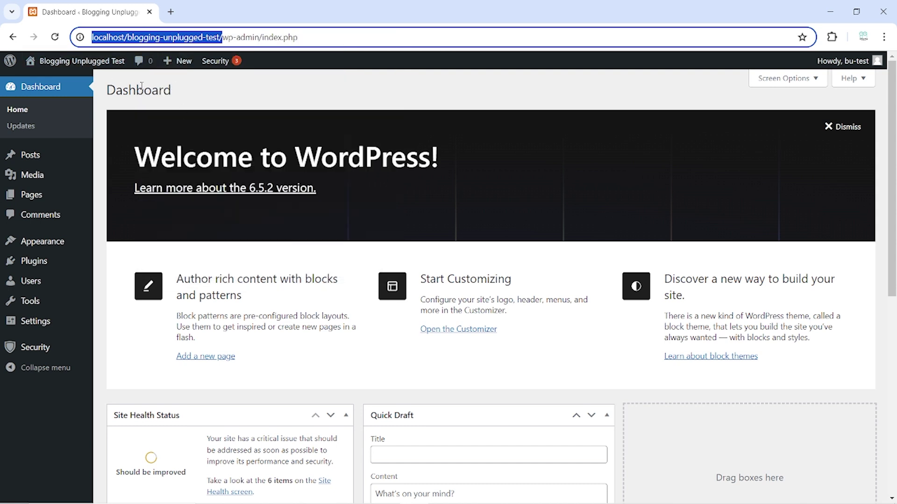
# Load the site's wp-includes folder listing in a new Chrome tab.
pyautogui.click(171, 12)
pyautogui.click(174, 32)
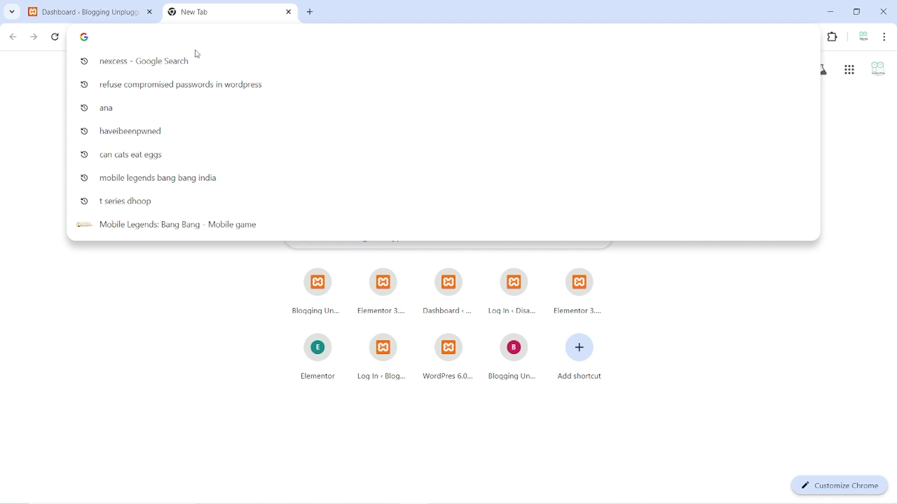
pyautogui.hotkey('ctrl', 'v')
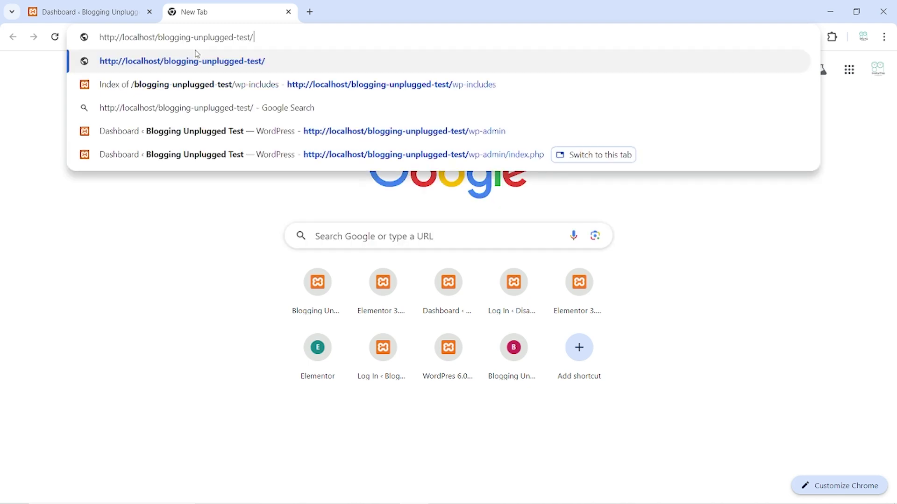
pyautogui.write('wp-')
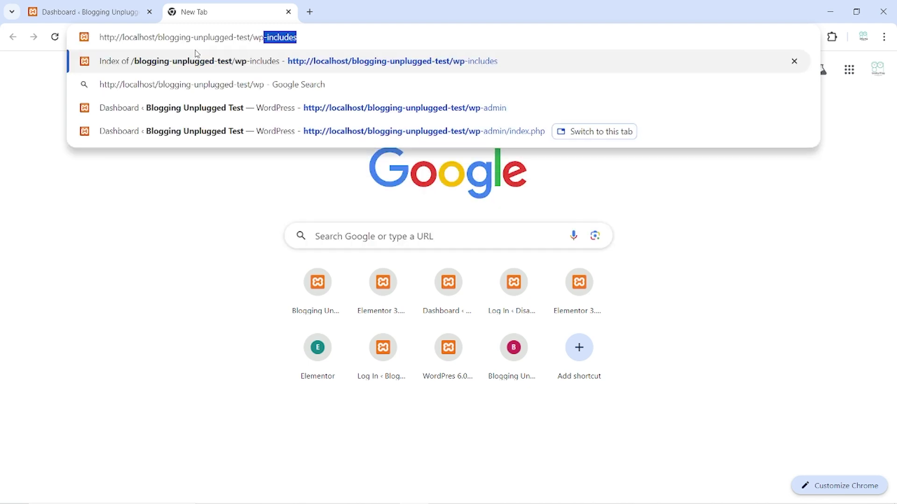
pyautogui.write('includ')
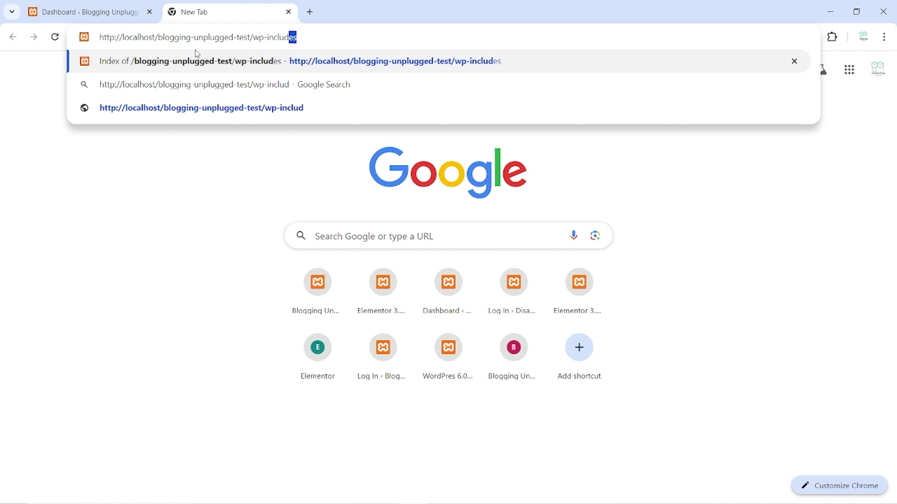
pyautogui.write('es')
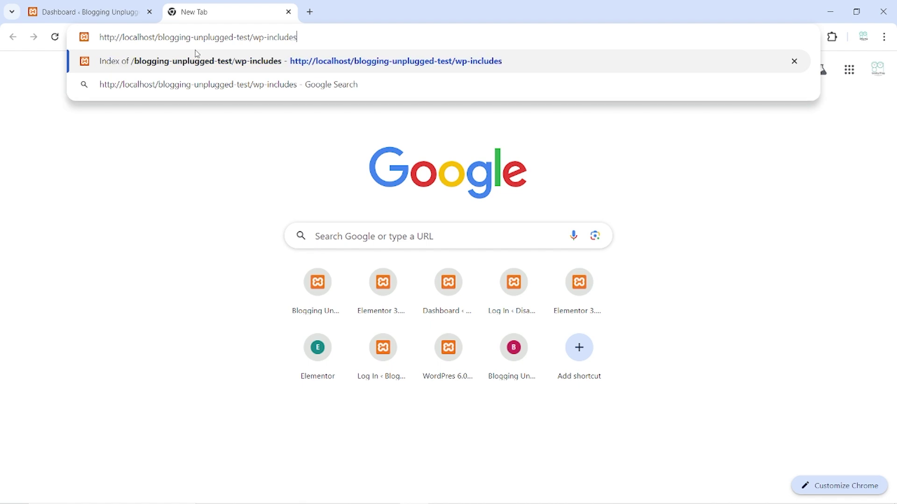
pyautogui.press('Return')
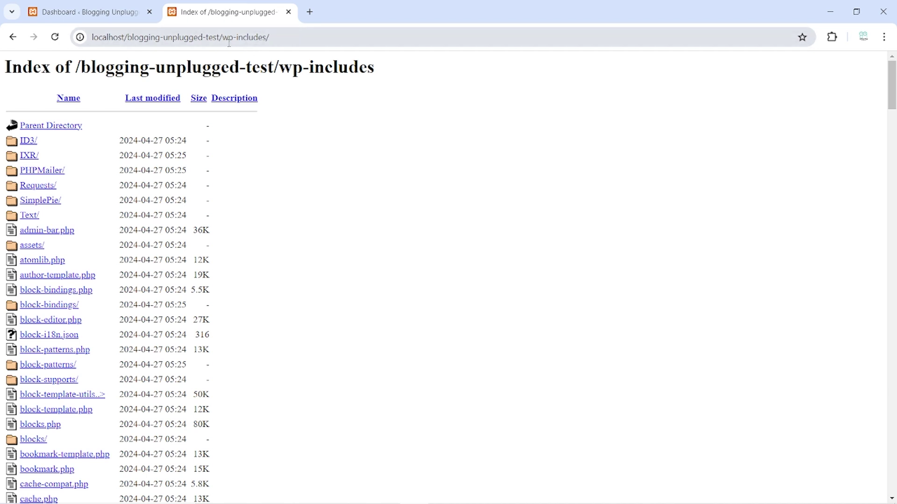
pyautogui.click(92, 2)
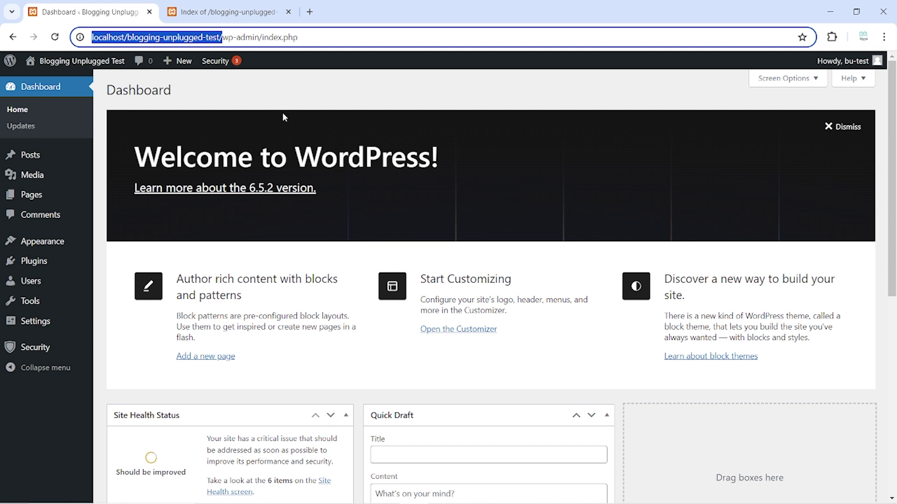
pyautogui.click(322, 95)
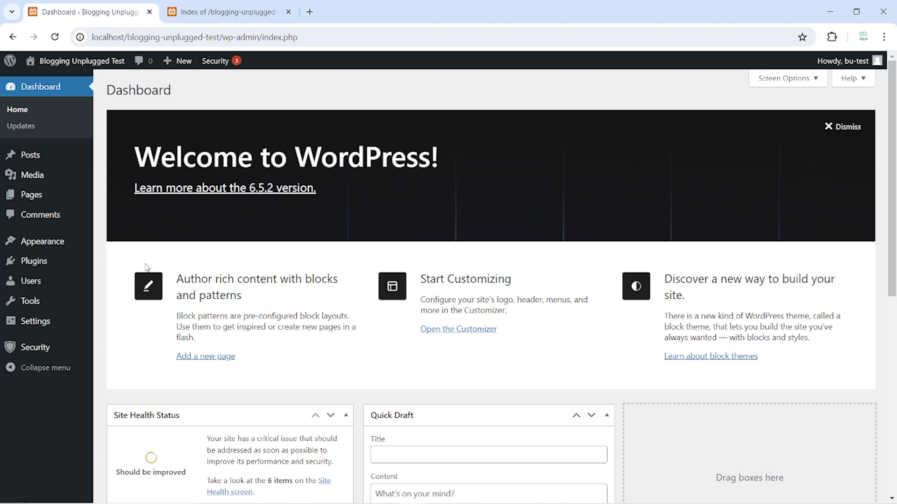
# Go to Security > Settings > Advanced to show System Tweaks, WordPress Tweaks and Hide Backend.
pyautogui.click(35, 350)
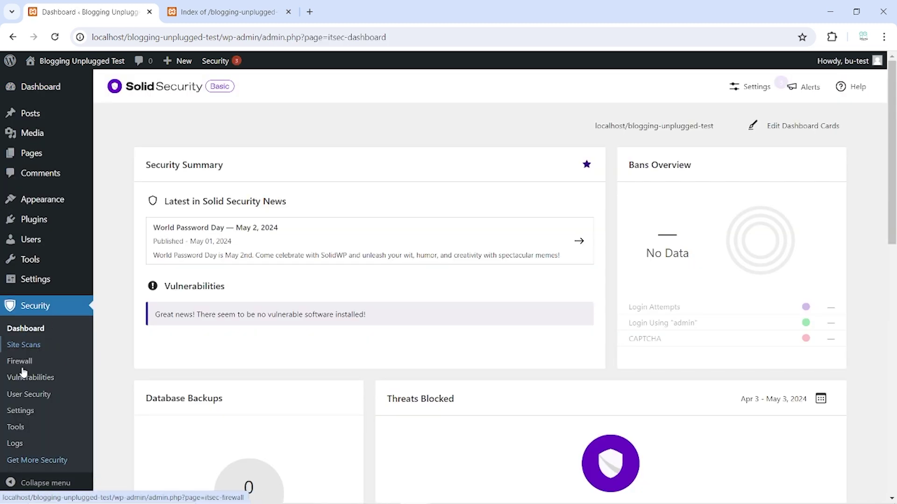
pyautogui.click(25, 412)
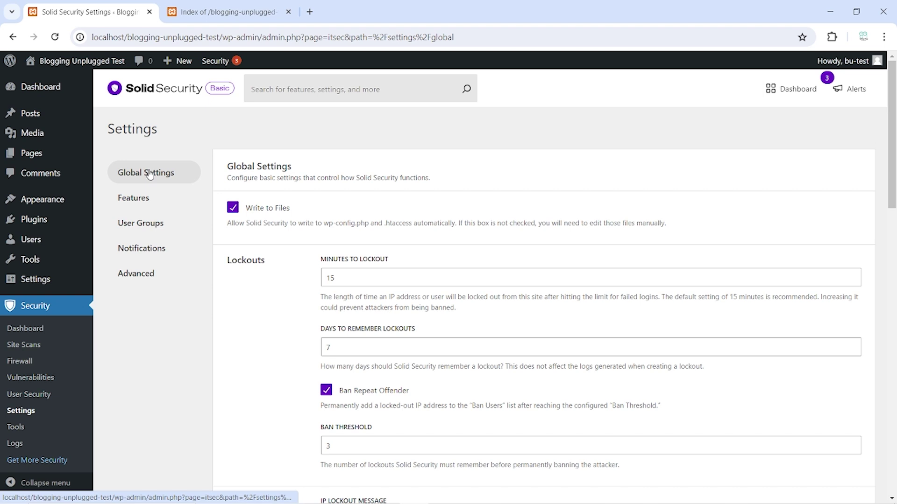
pyautogui.click(137, 278)
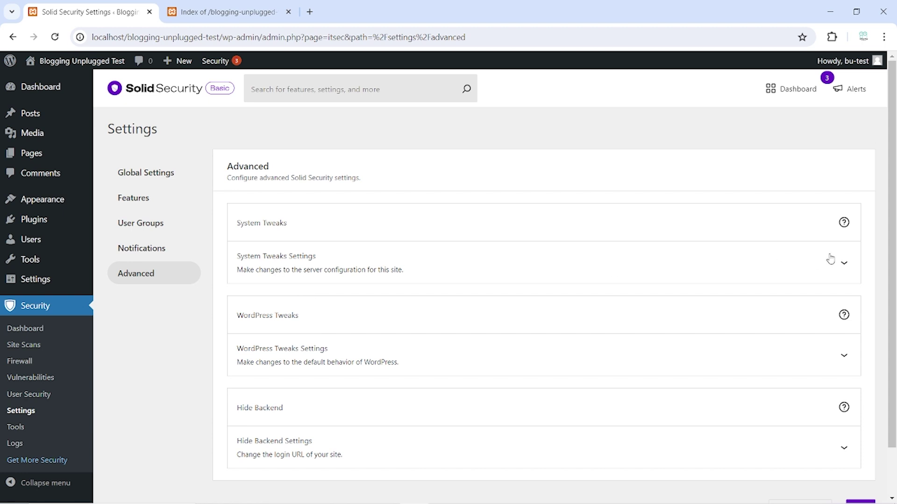
# Enable Protect System Files and Disable Directory Browsing under System Tweaks, then save.
pyautogui.click(844, 266)
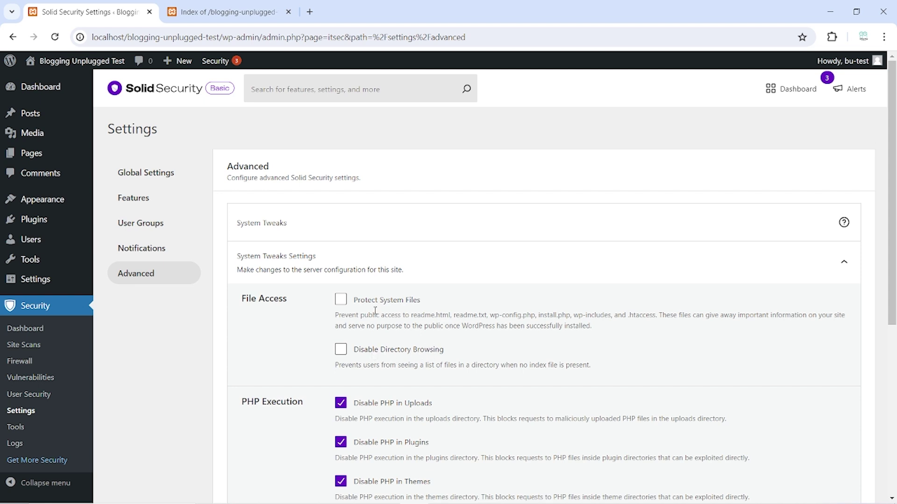
pyautogui.click(342, 304)
pyautogui.click(342, 352)
pyautogui.scroll(-1, 499, 279)
pyautogui.scroll(-5, 500, 278)
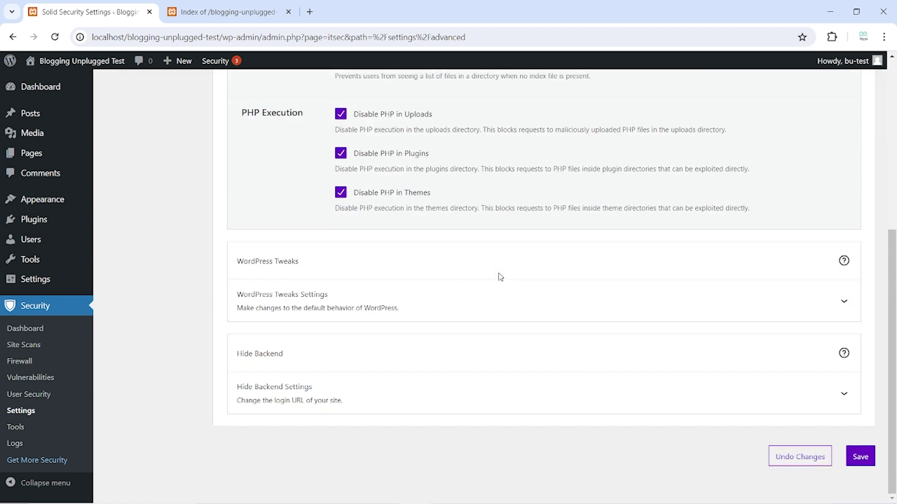
pyautogui.click(861, 458)
# Reload the wp-includes tab to confirm it now returns 403 Forbidden.
pyautogui.click(222, 14)
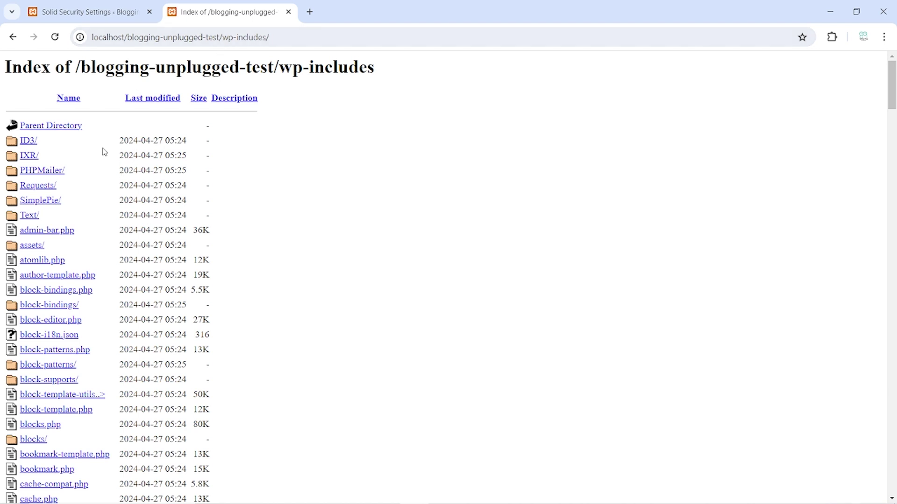
pyautogui.click(56, 40)
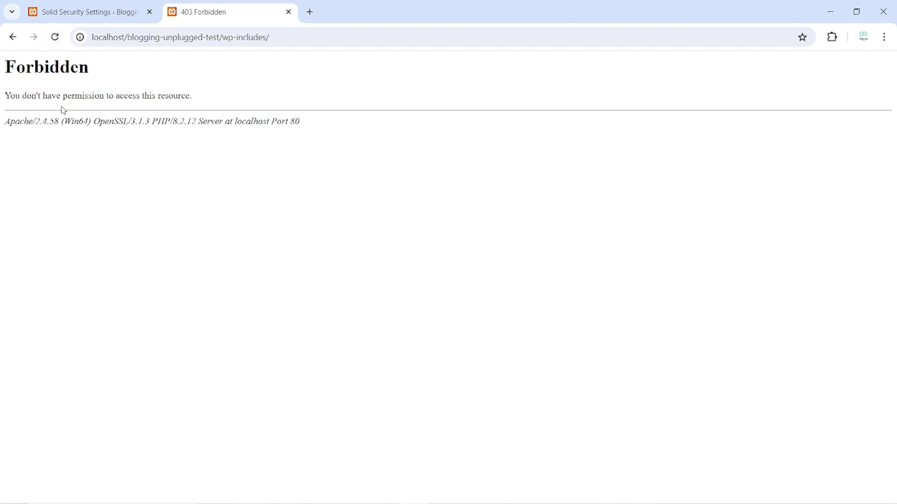